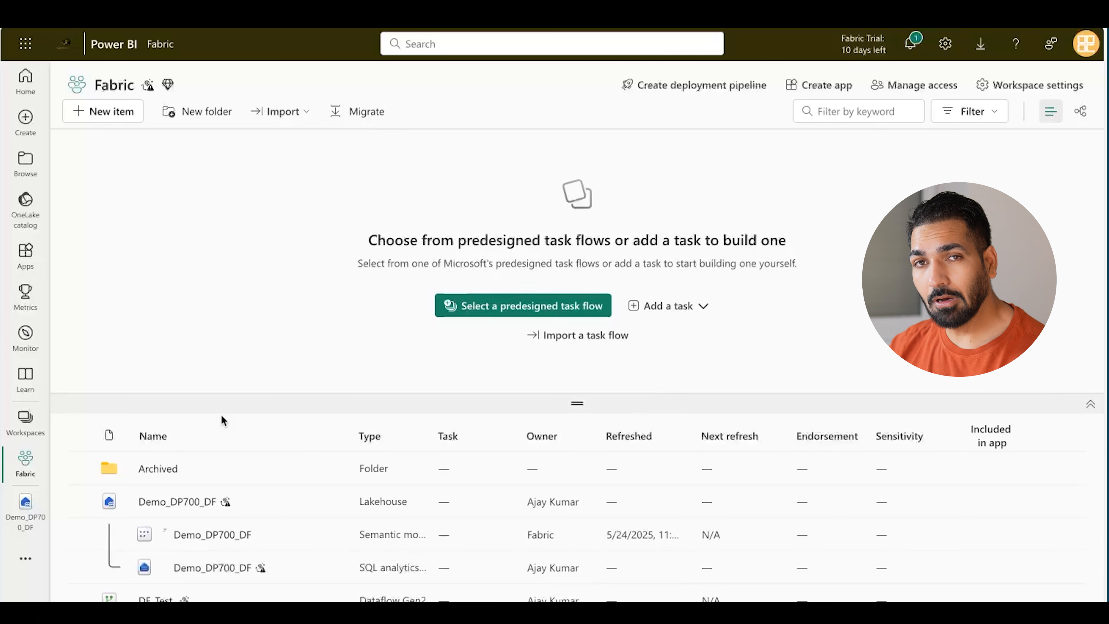
Step: Search the new item types for 'la', begin a lakehouse, then cancel it
mouse_move(258, 568)
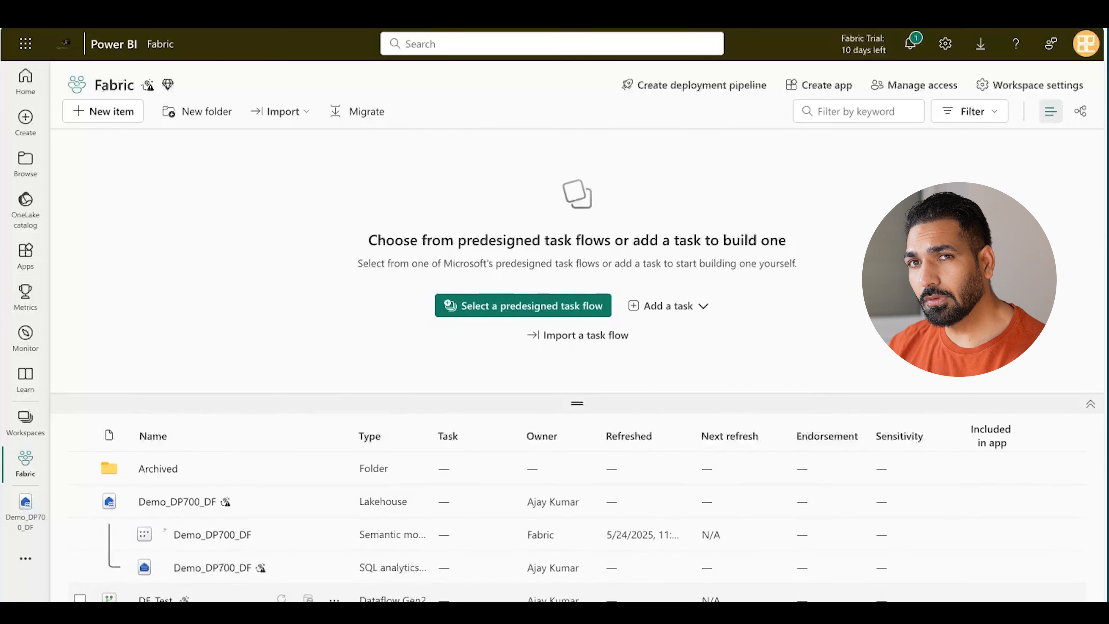
left_click(119, 111)
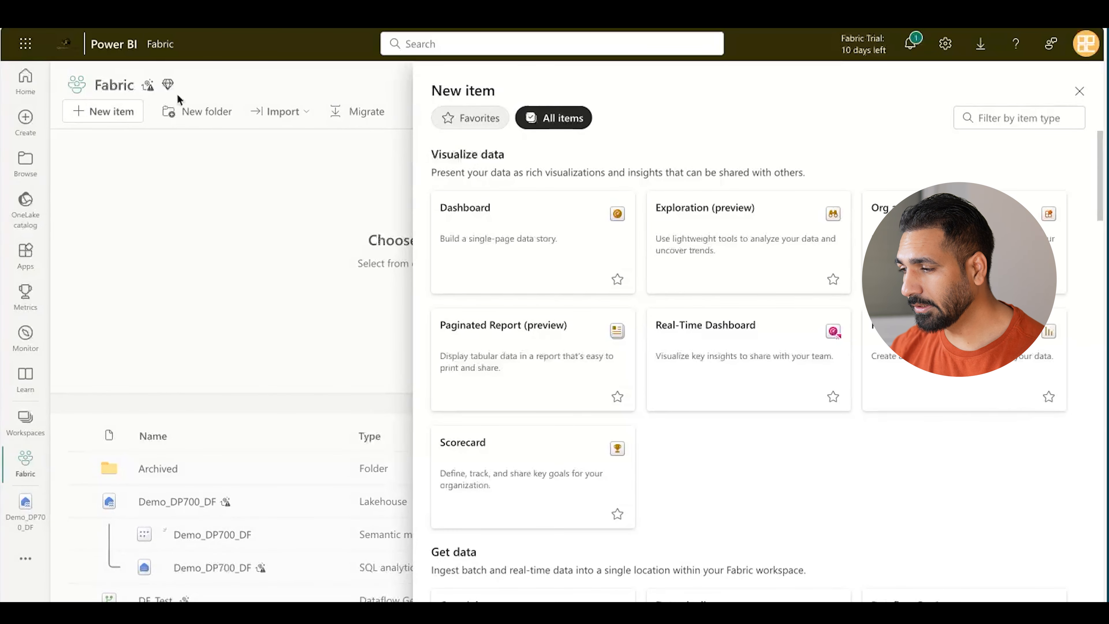
left_click(986, 117)
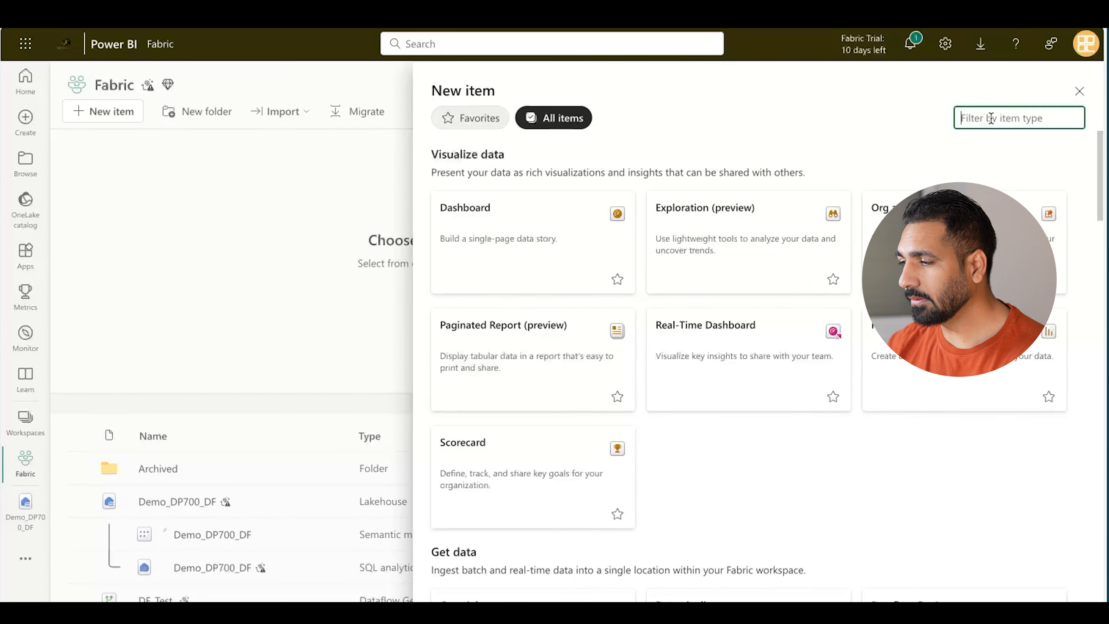
type("la")
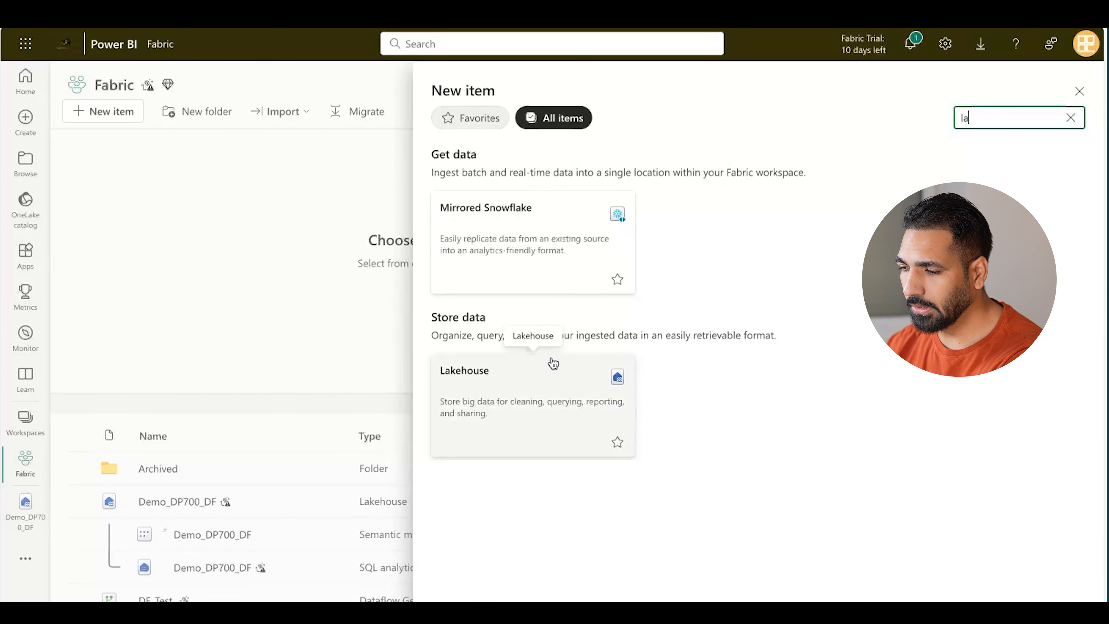
left_click(561, 377)
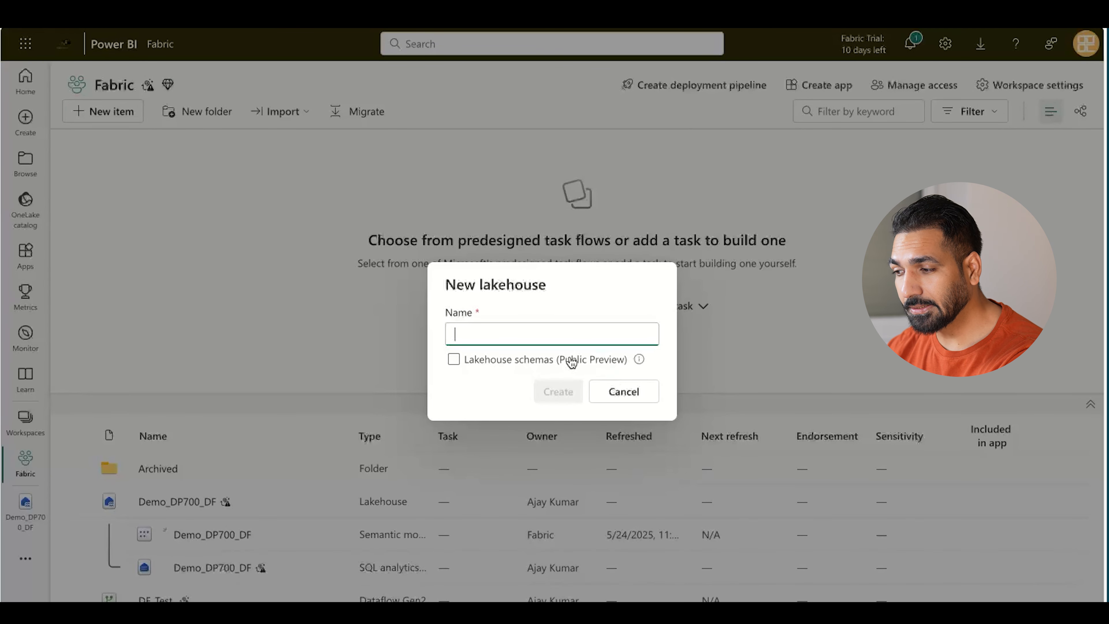
left_click(630, 399)
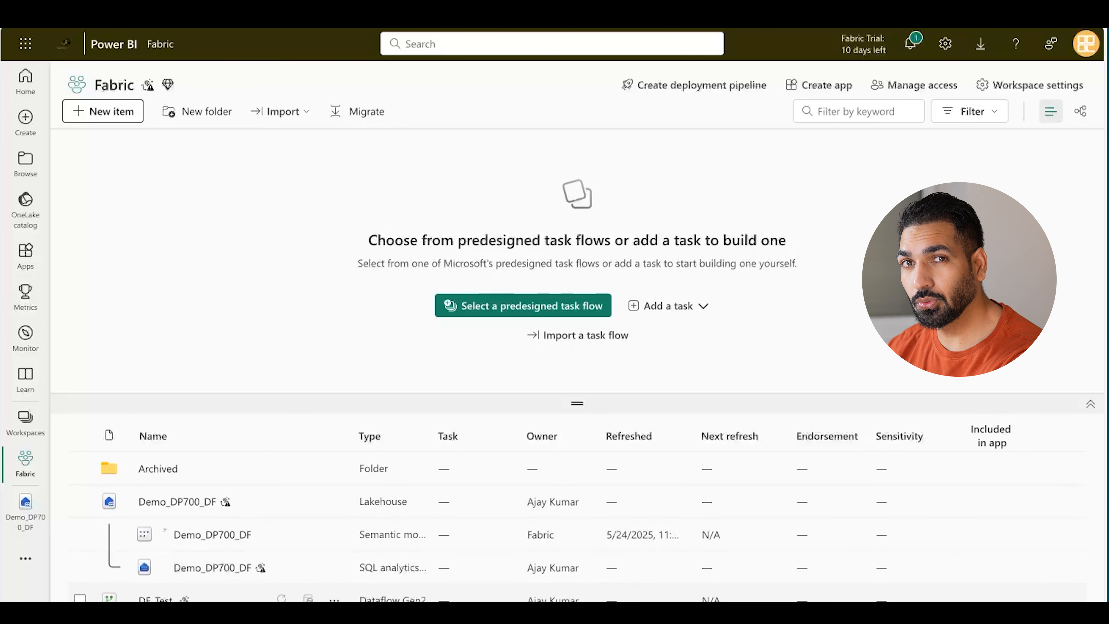
Step: Create a Dataflow Gen2 named DF_DP700 with Git integration enabled
left_click(97, 112)
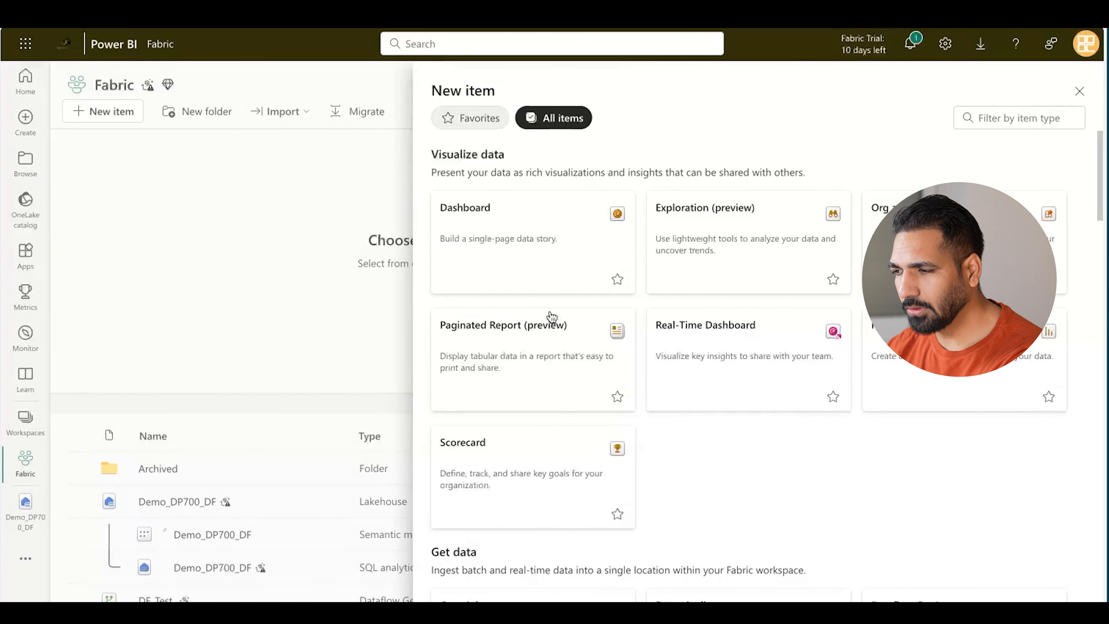
scroll(841, 467, "down", 2)
scroll(841, 466, "down", 10)
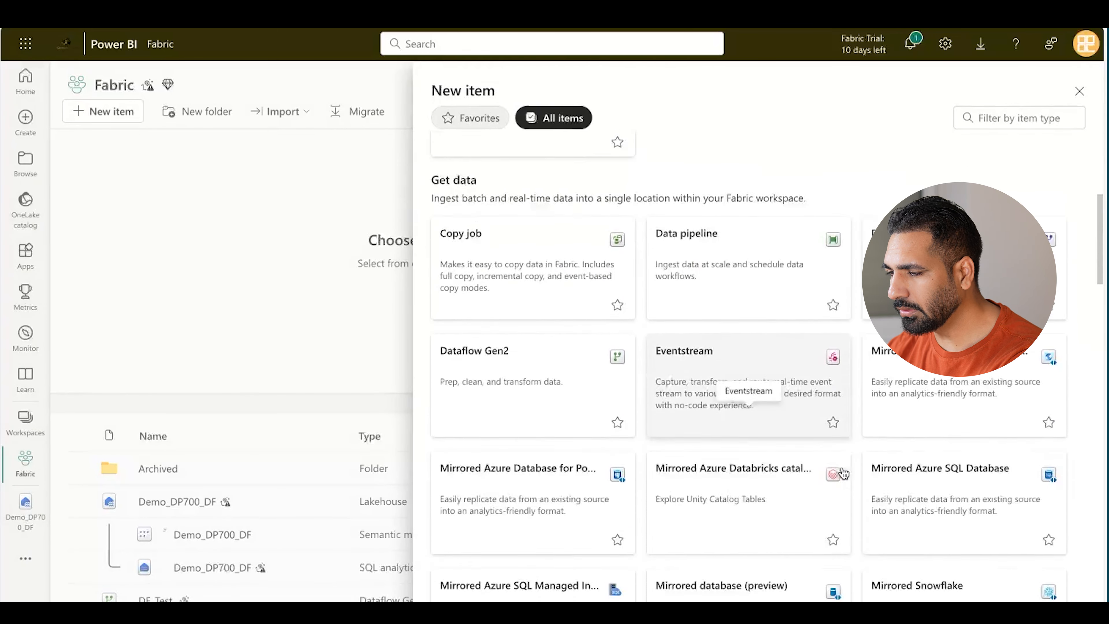
left_click(512, 233)
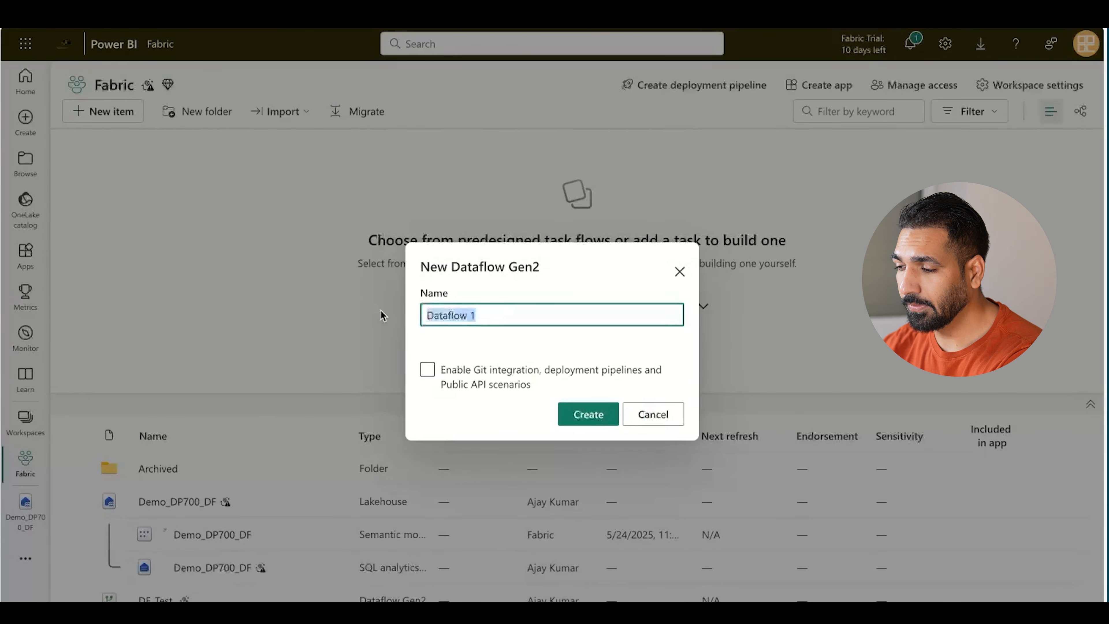
type("DF_")
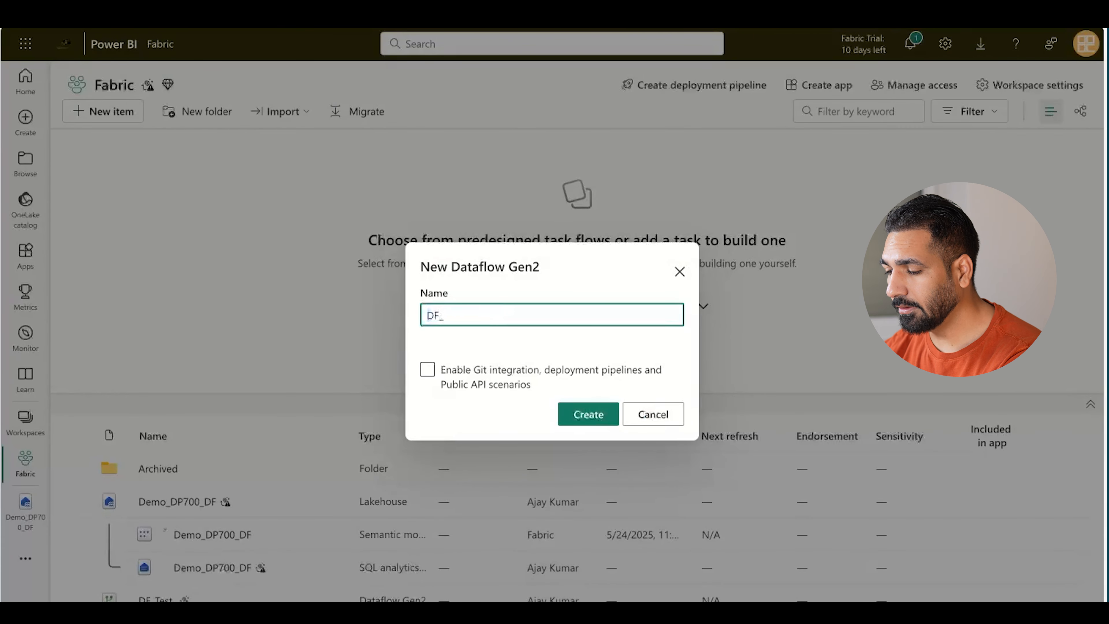
type("DP700")
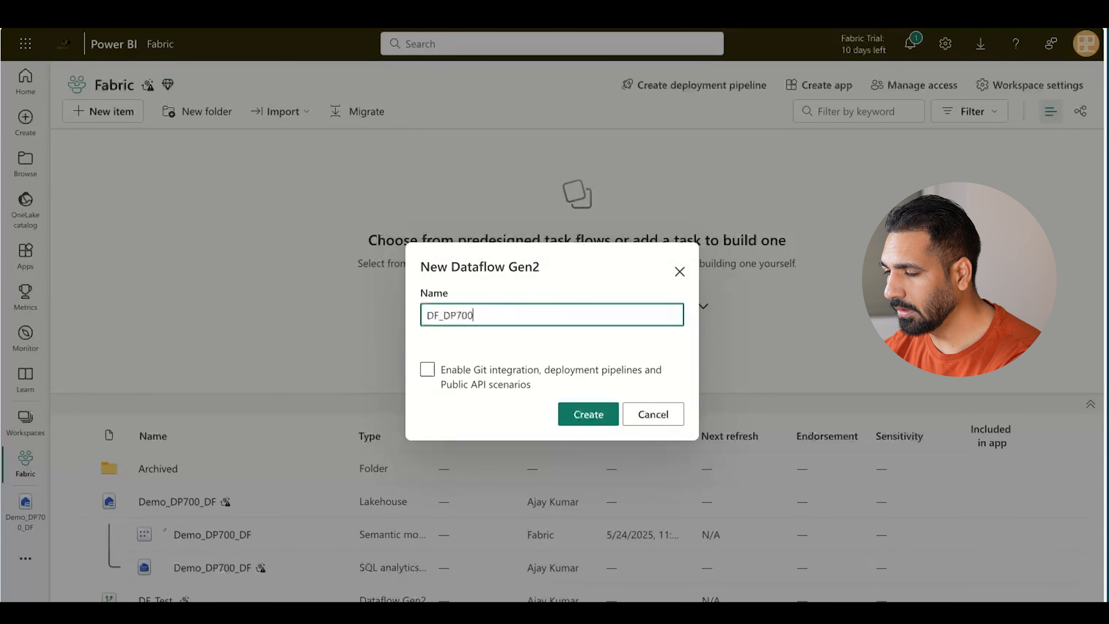
left_click(519, 385)
left_click(519, 386)
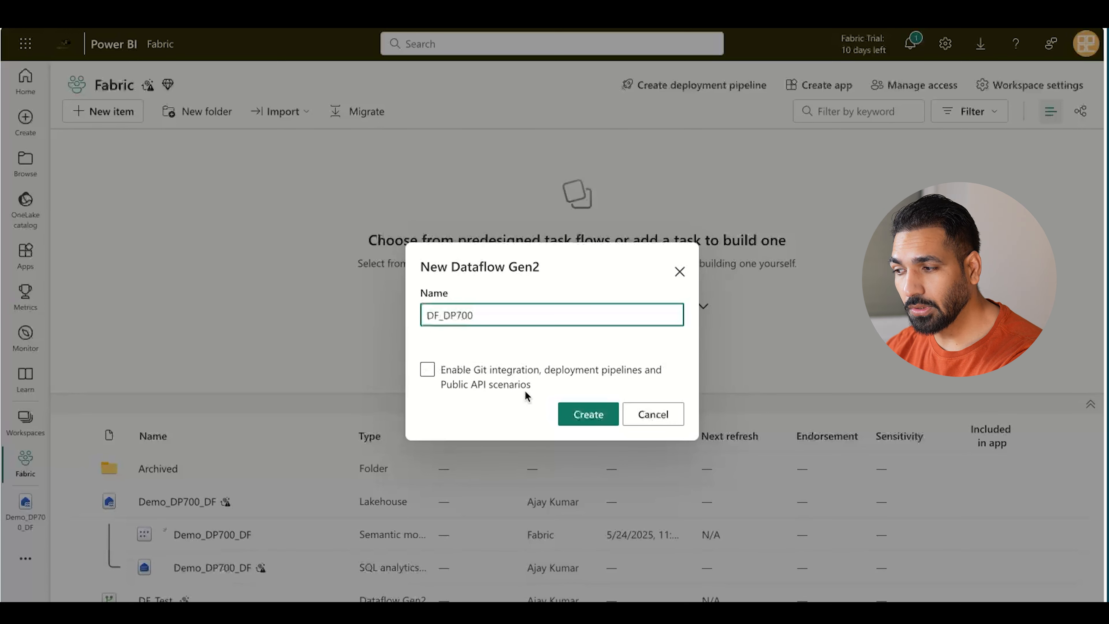
left_click(426, 370)
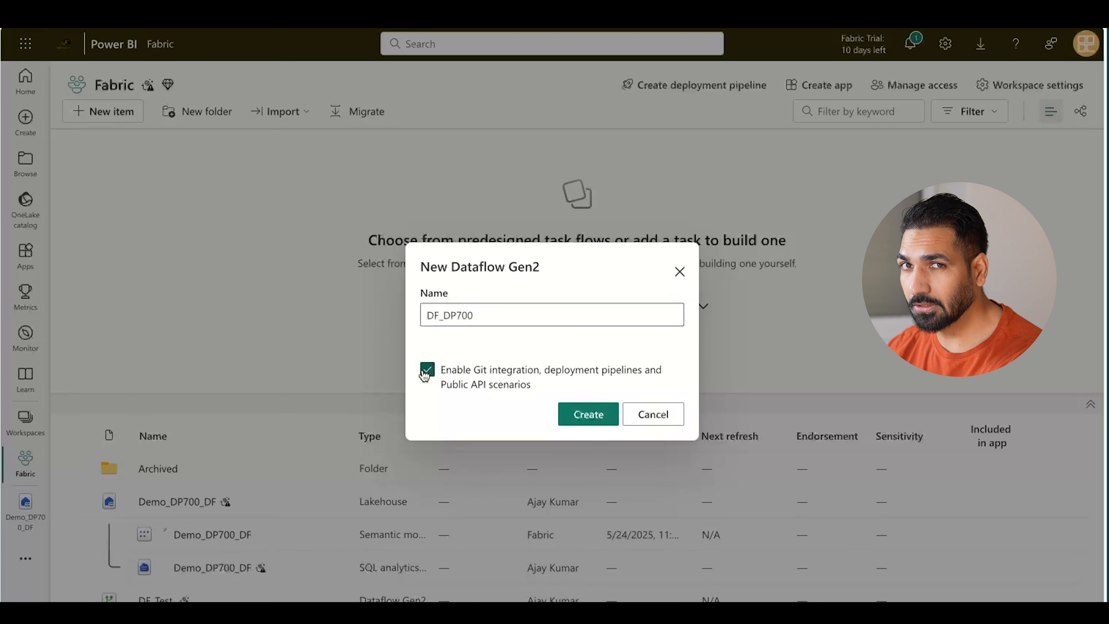
left_click(599, 415)
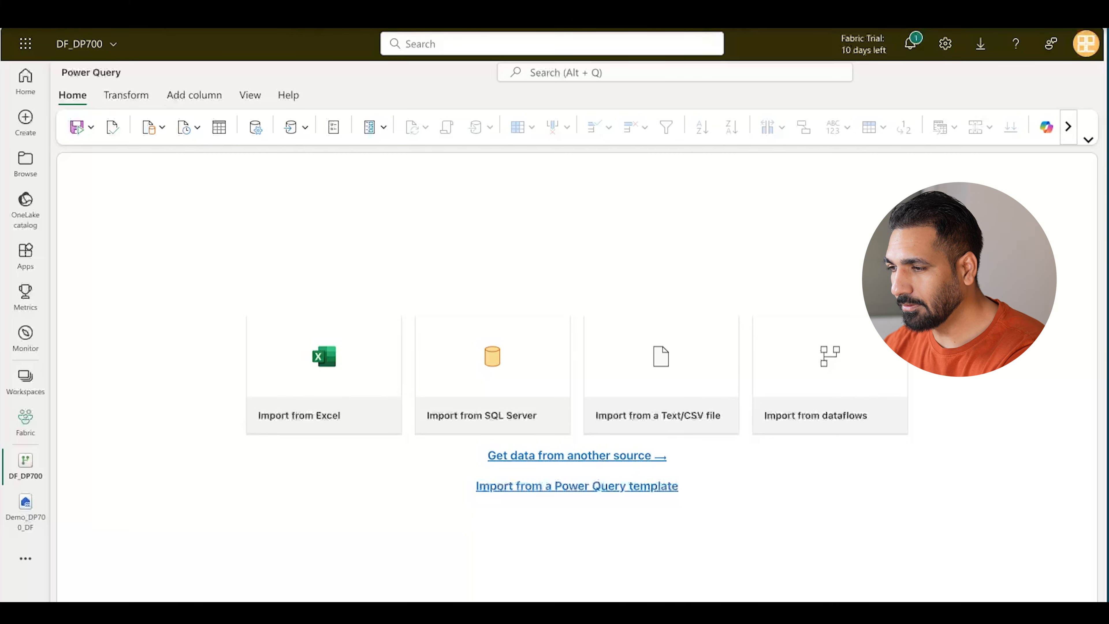
left_click(292, 3)
Step: Load the raw orders.csv web address in a new browser tab
left_click(292, 13)
type("https://raw.githubusercontent.com/MicrosoftLearning/dp-data/main/orders.csv")
key("Return")
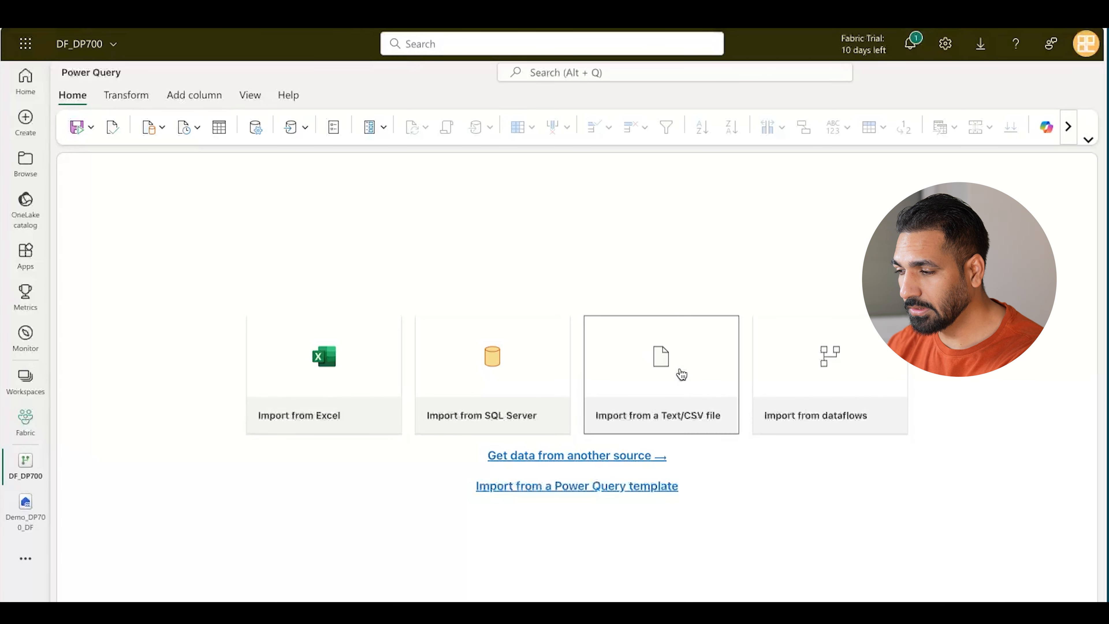
Step: Choose the Text/CSV import and paste the orders.csv address as the file path
left_click(681, 371)
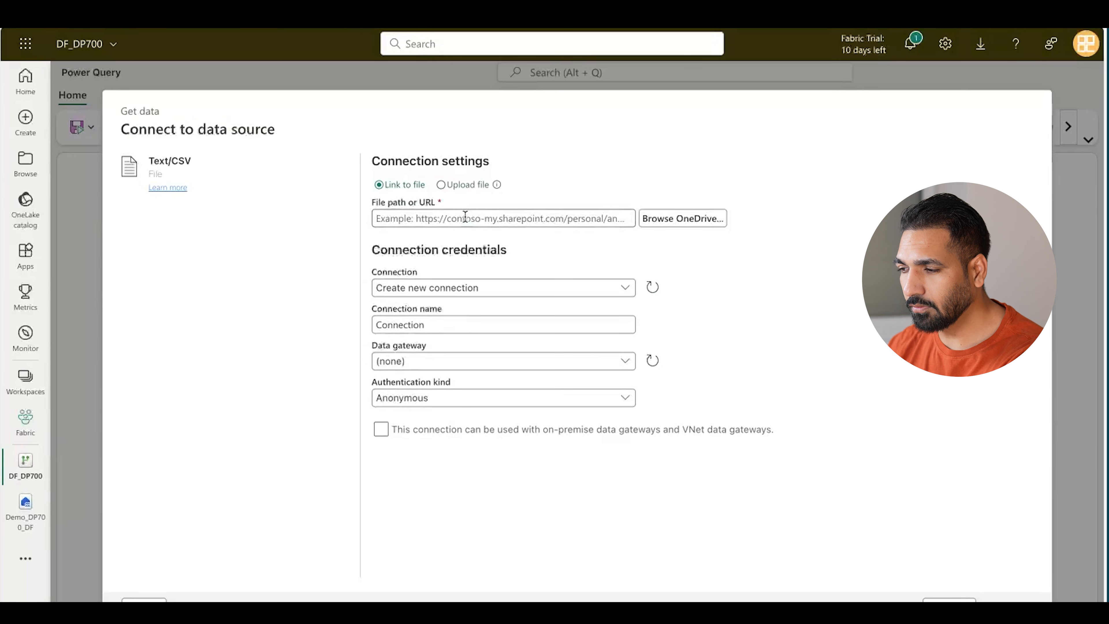
left_click(465, 217)
type("https://raw.githubusercontent.com/MicrosoftLearning/dp-data/main/orders.csv")
Step: Continue to the orders.csv preview to load it as the orders query
left_click(1009, 600)
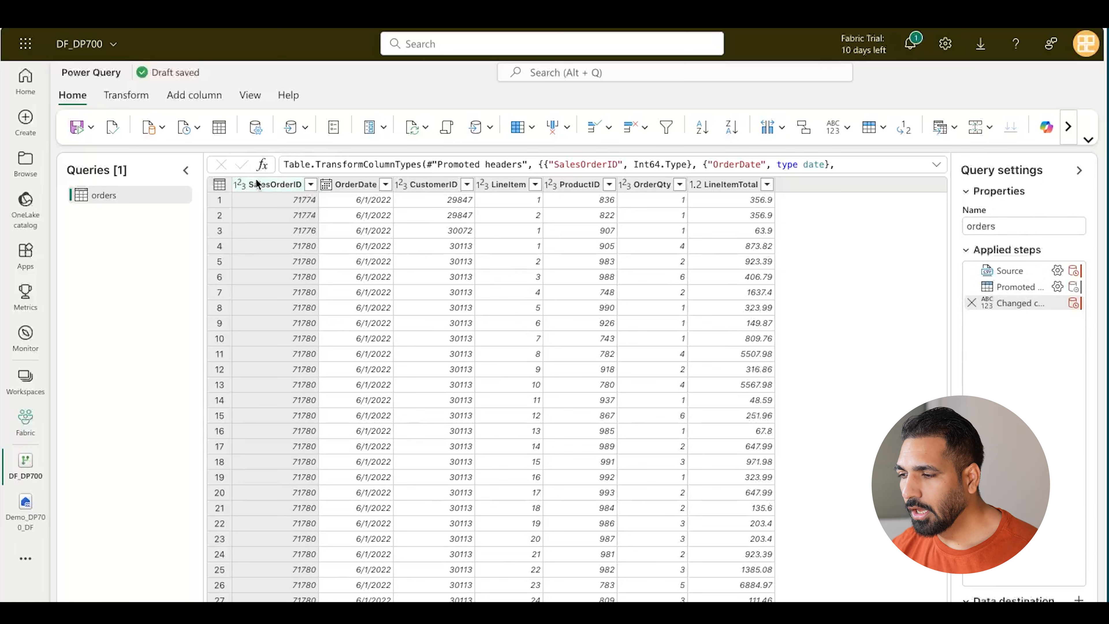
Step: Rename SalesOrderID, OrderDate and CustomerID to Sales Order ID, Order Date and Customer ID
double_click(286, 186)
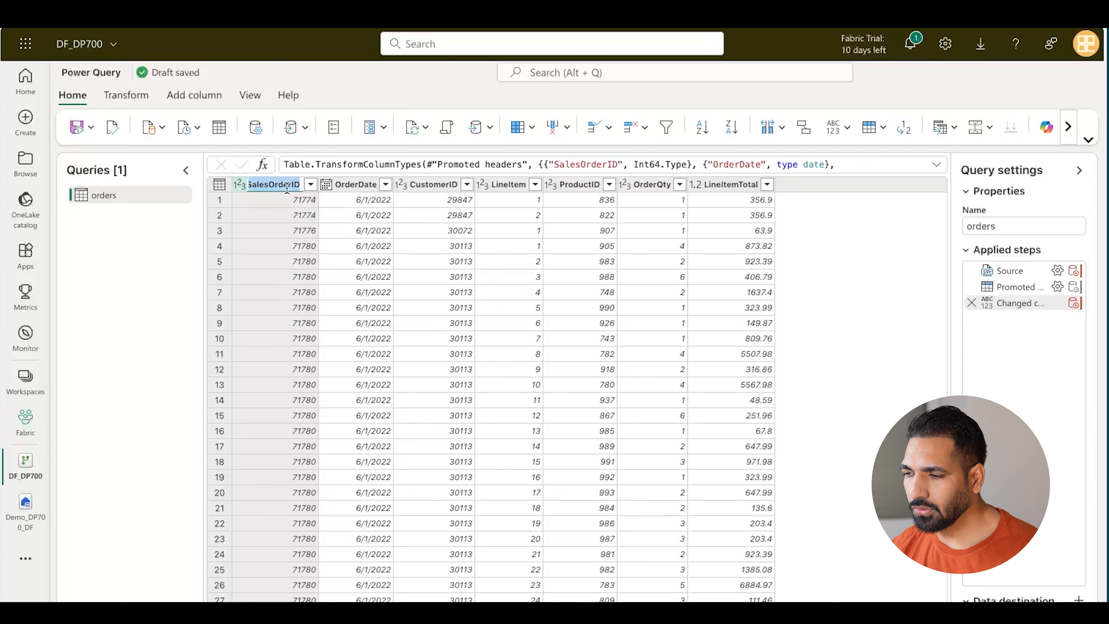
type("S")
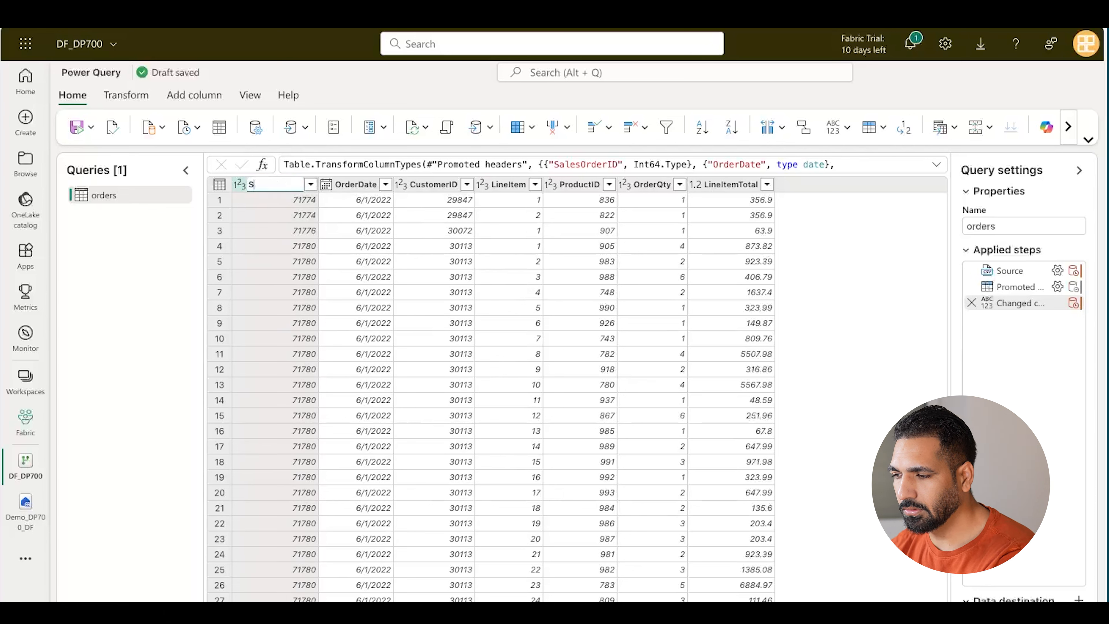
type("ales Order ID")
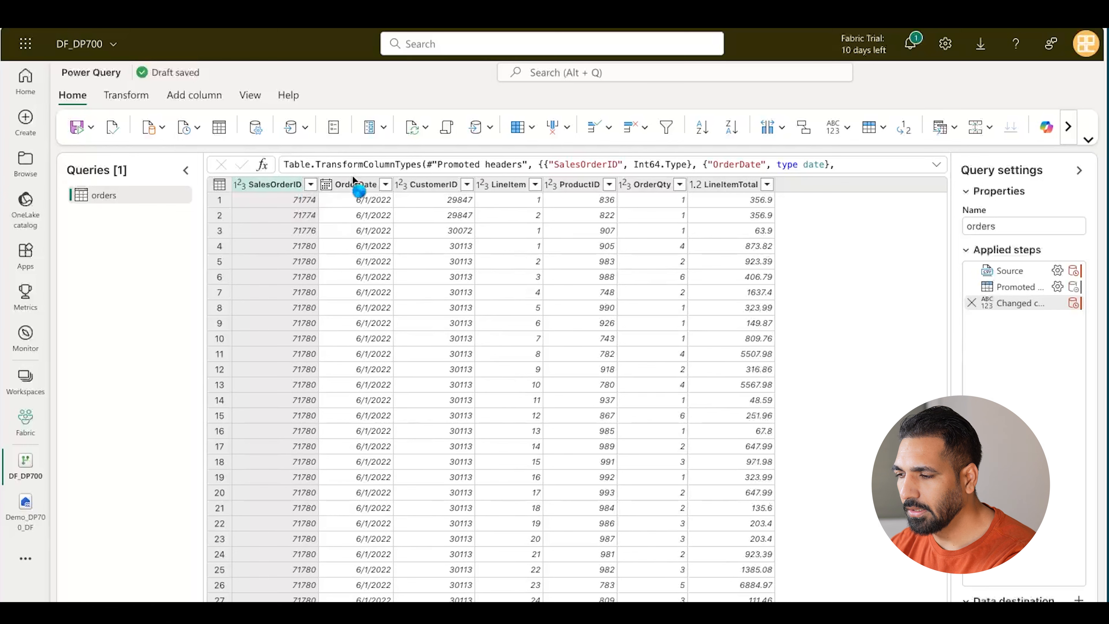
key("Return")
double_click(349, 186)
type("Order Date")
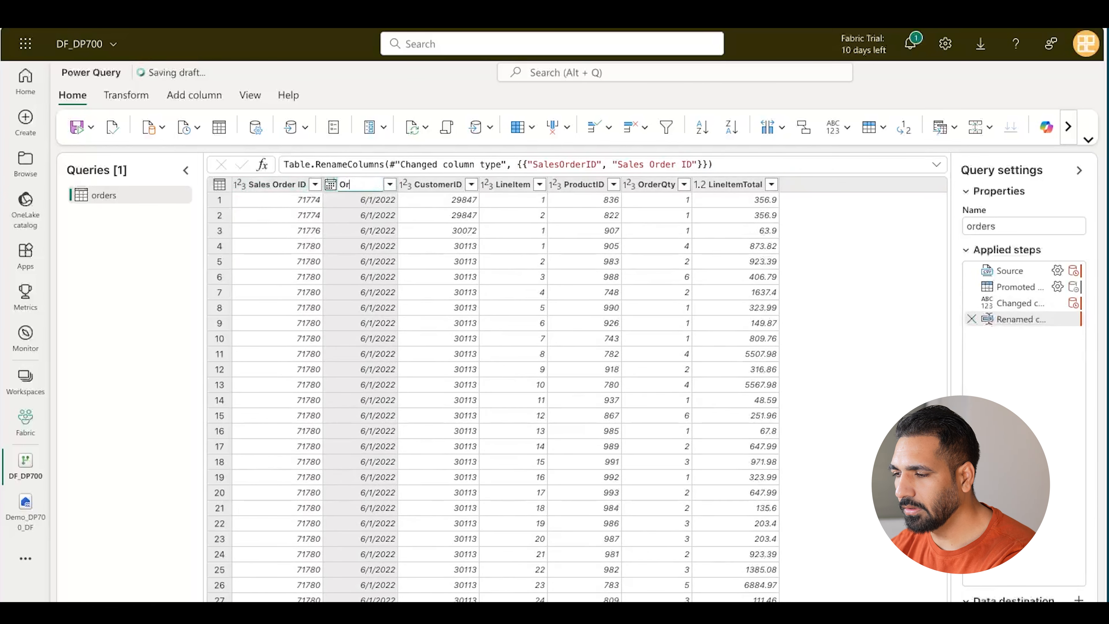
key("Return")
left_click(438, 187)
double_click(438, 187)
type("Customer ID")
key("Return")
Step: Rename the remaining columns to Line Item, Order Qty and LineItem Total
left_click(520, 184)
double_click(520, 184)
type("Li")
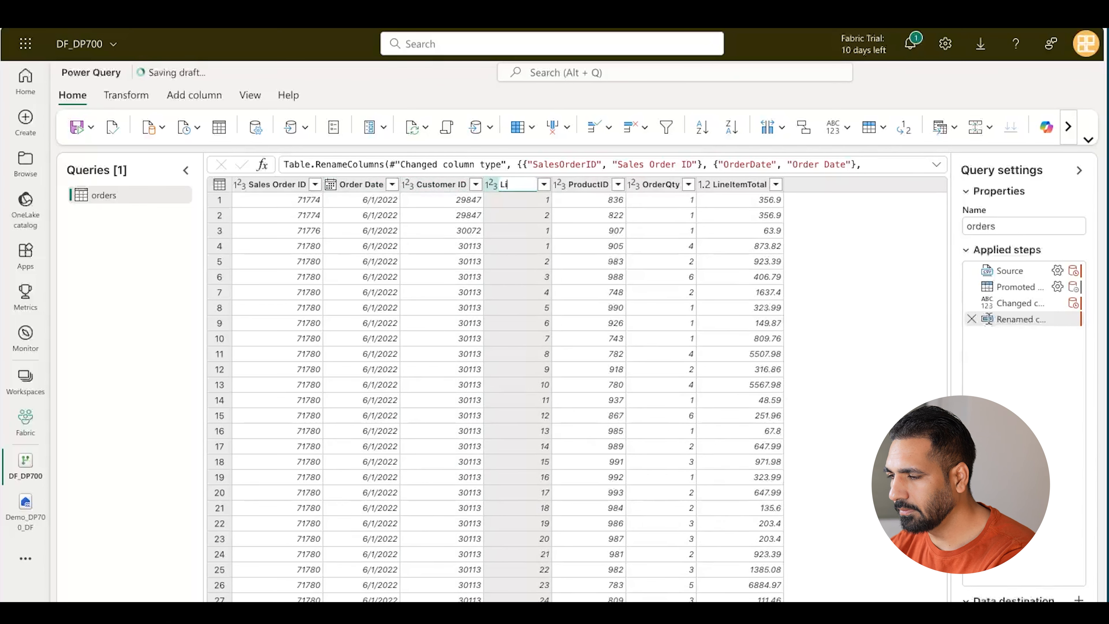
type("ne Item")
key("Return")
left_click(590, 190)
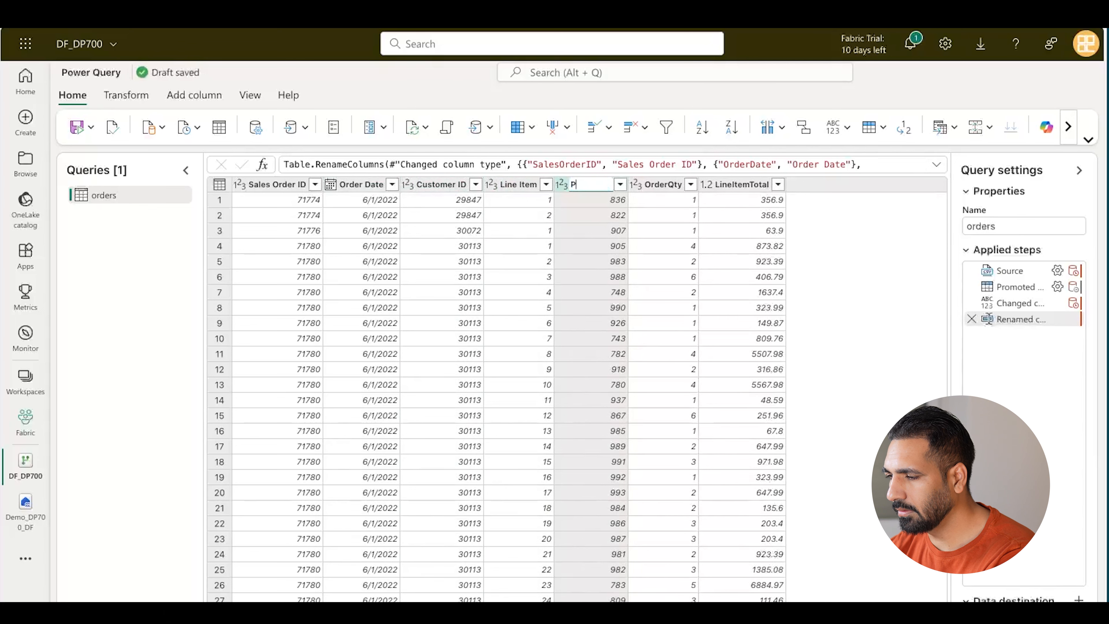
type("D")
double_click(668, 184)
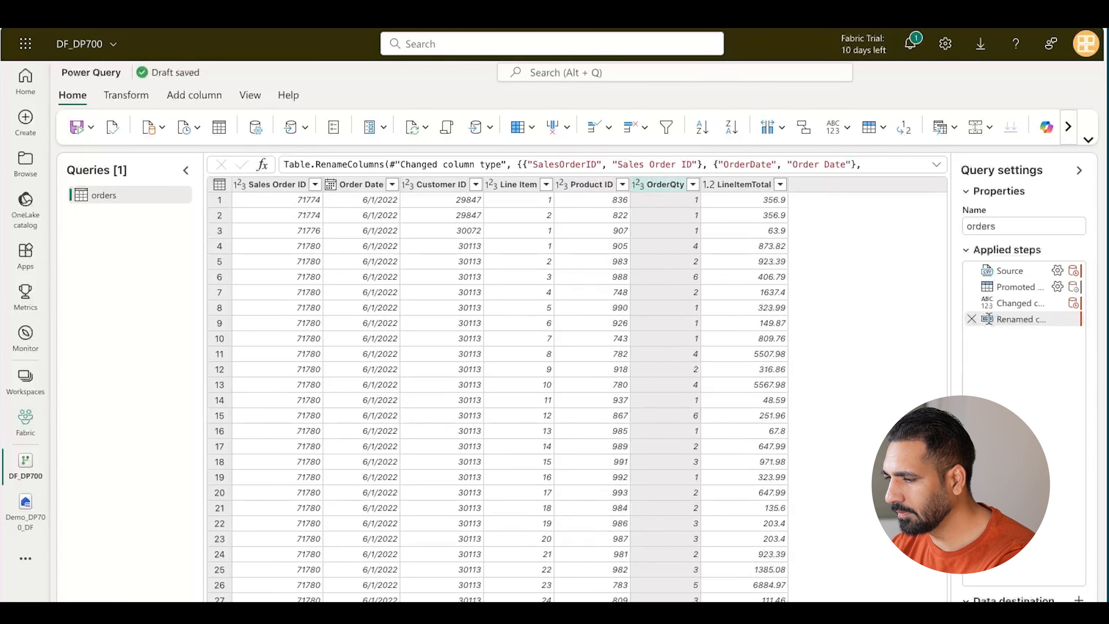
left_click(749, 185)
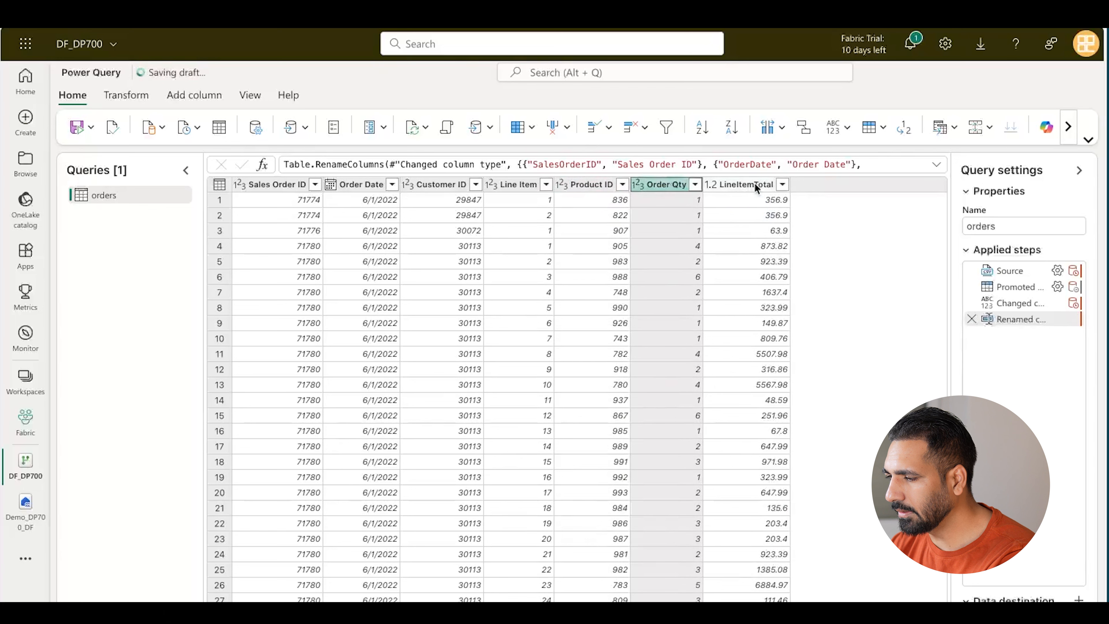
double_click(753, 182)
left_click(851, 246)
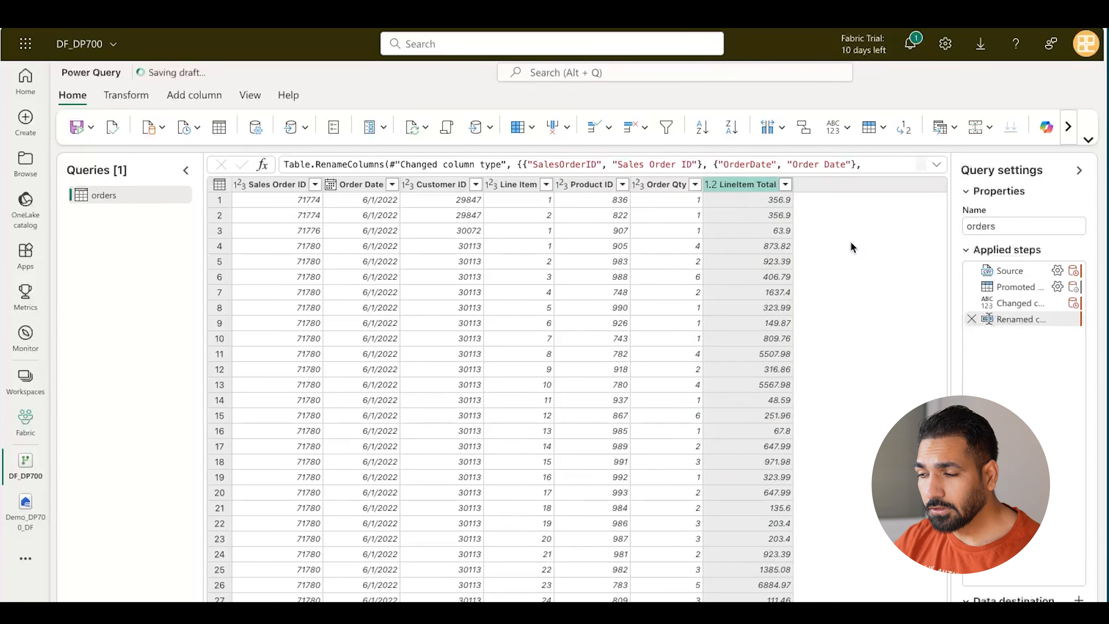
left_click(1088, 140)
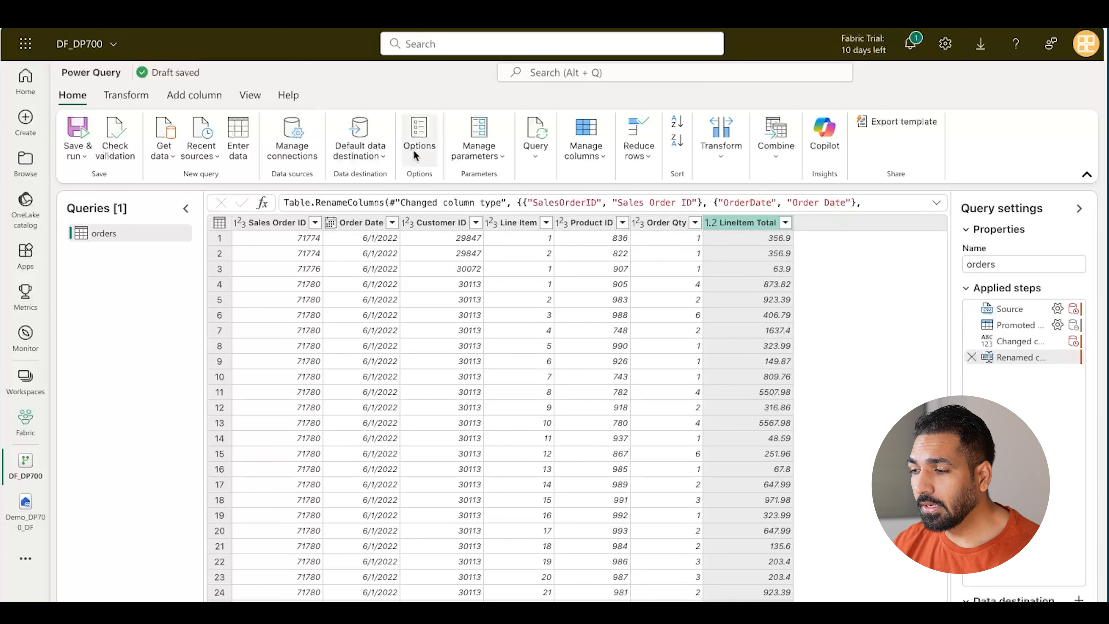
Step: Check the Default data destination choices, then expand the Query options dropdown
left_click(381, 158)
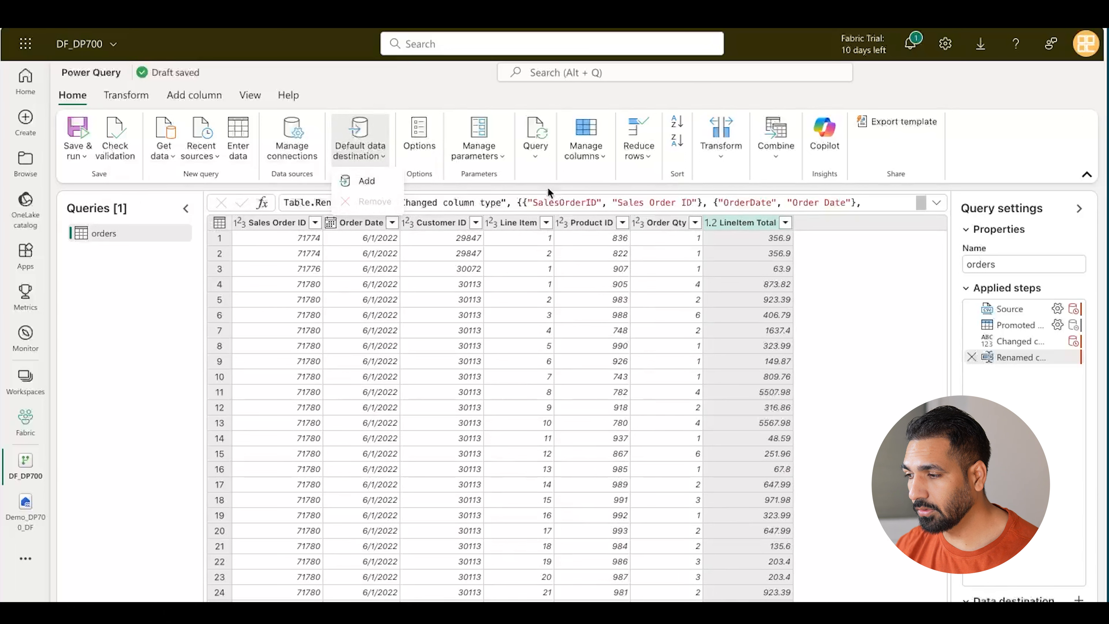
left_click(534, 161)
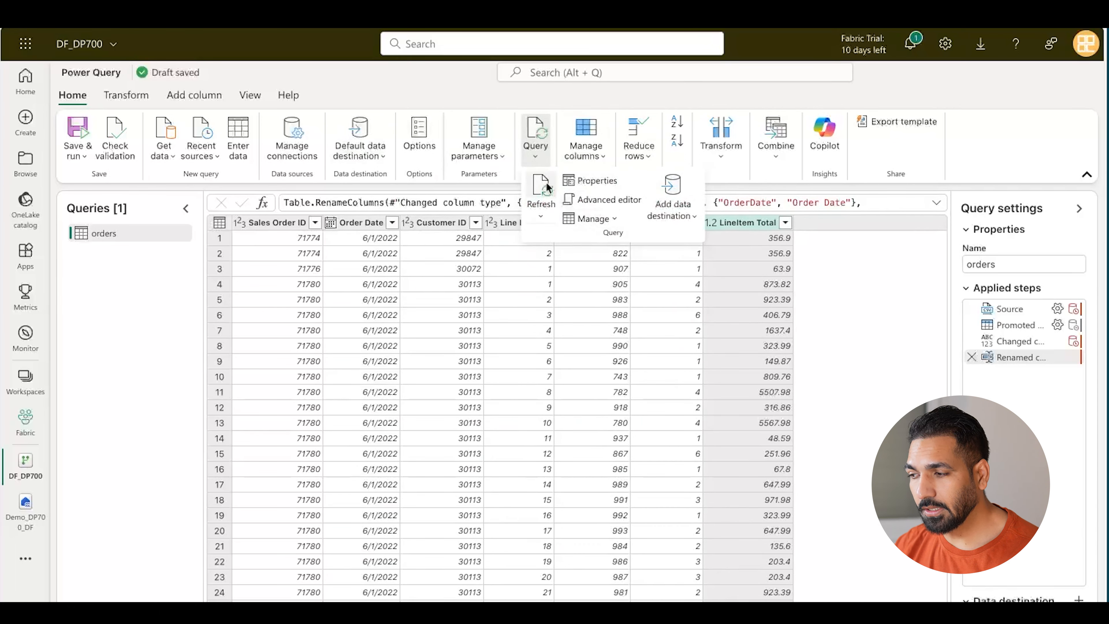
Step: Read the orders query's M code in the Advanced editor, then switch on Diagram view
left_click(611, 199)
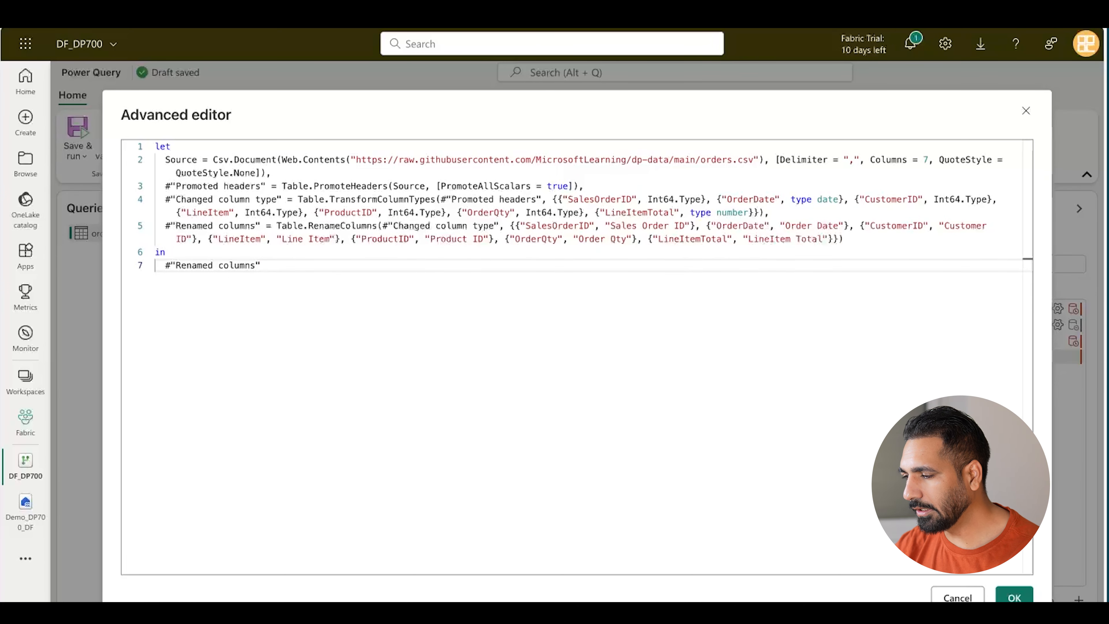
left_click(1014, 597)
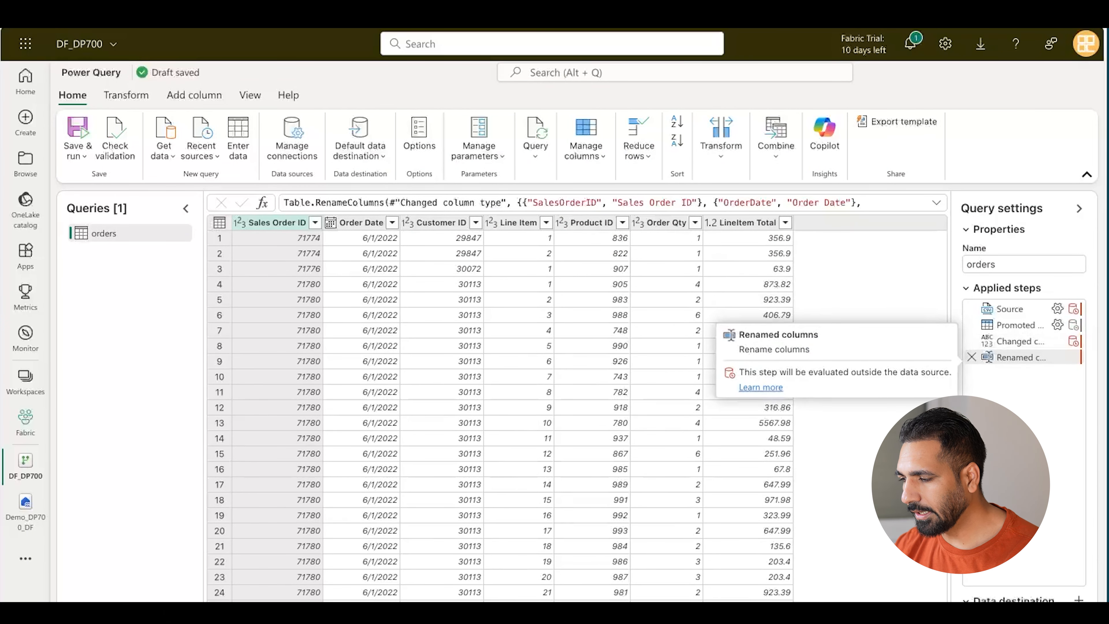
left_click(1050, 610)
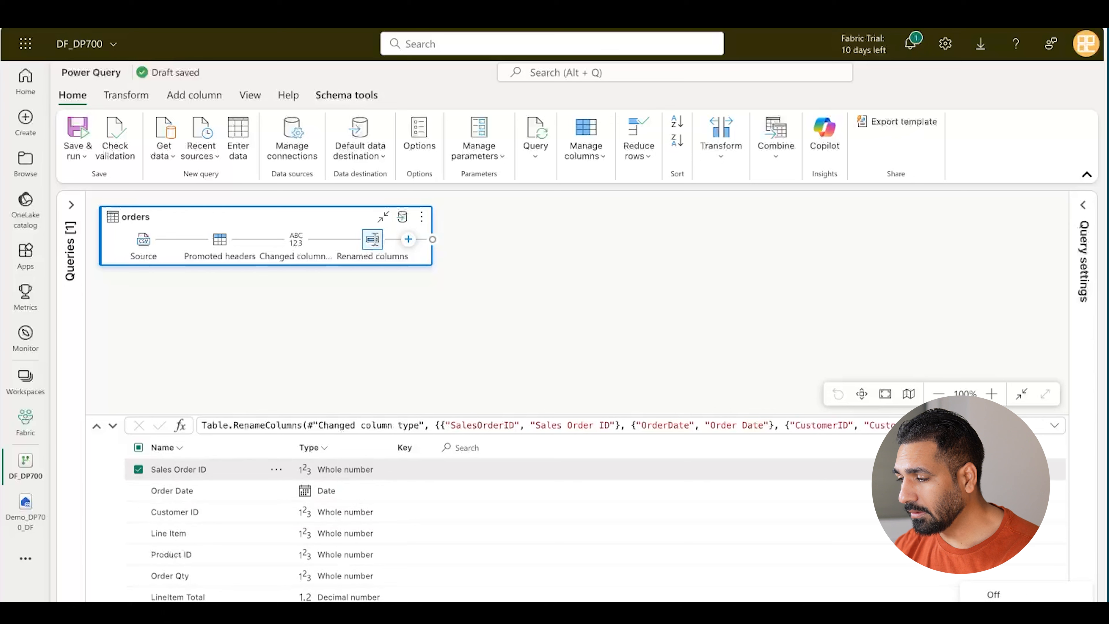
Step: Expand the Query settings pane with its applied steps and launch Copilot
left_click(1083, 206)
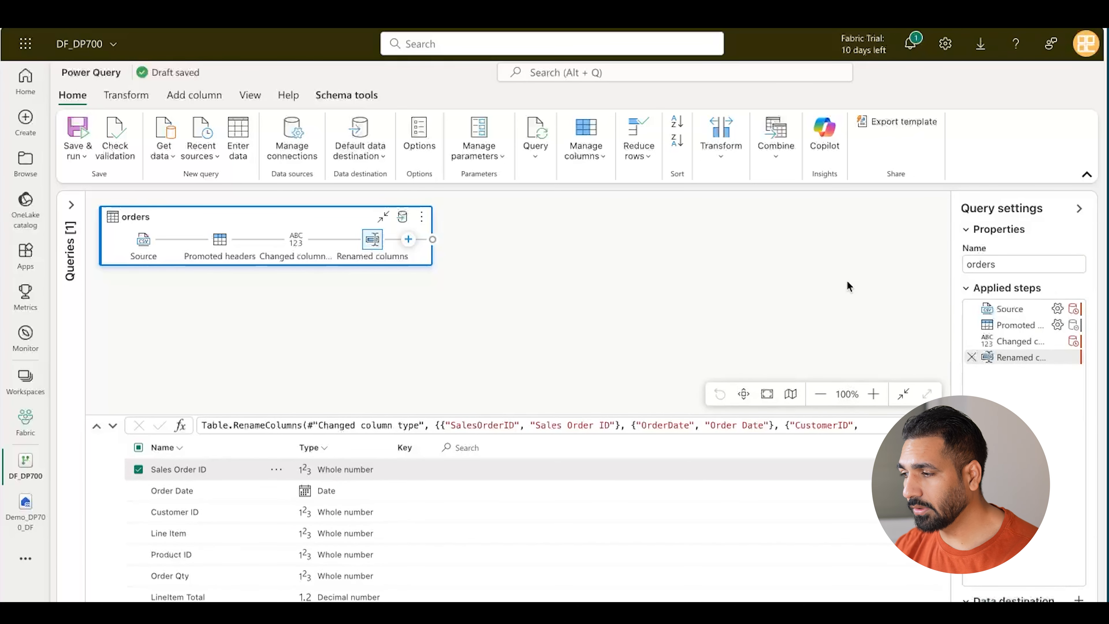
left_click(829, 148)
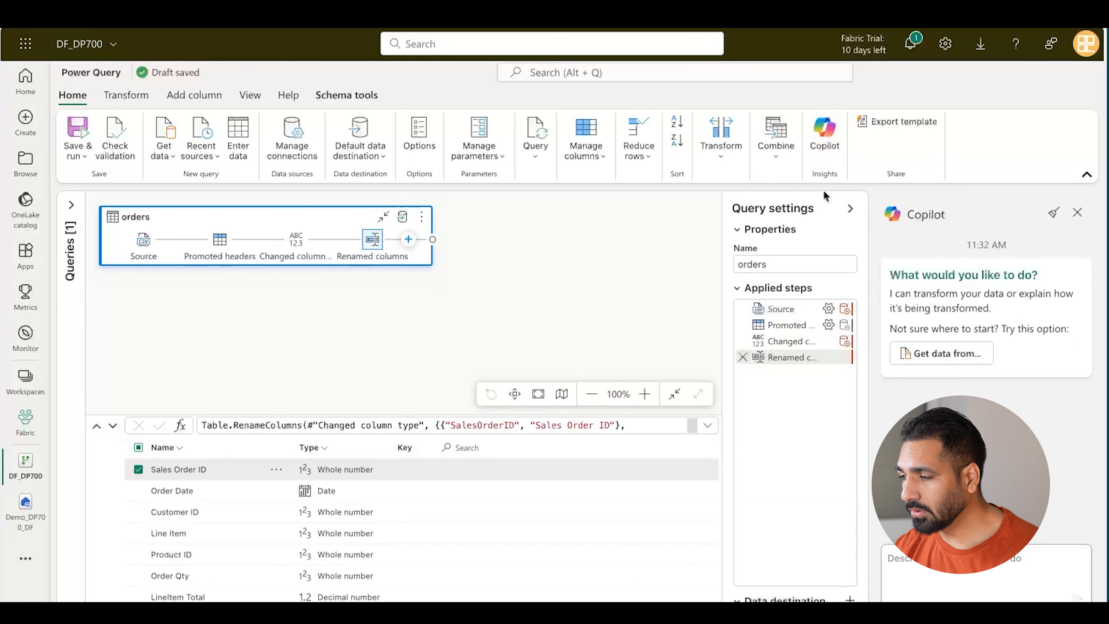